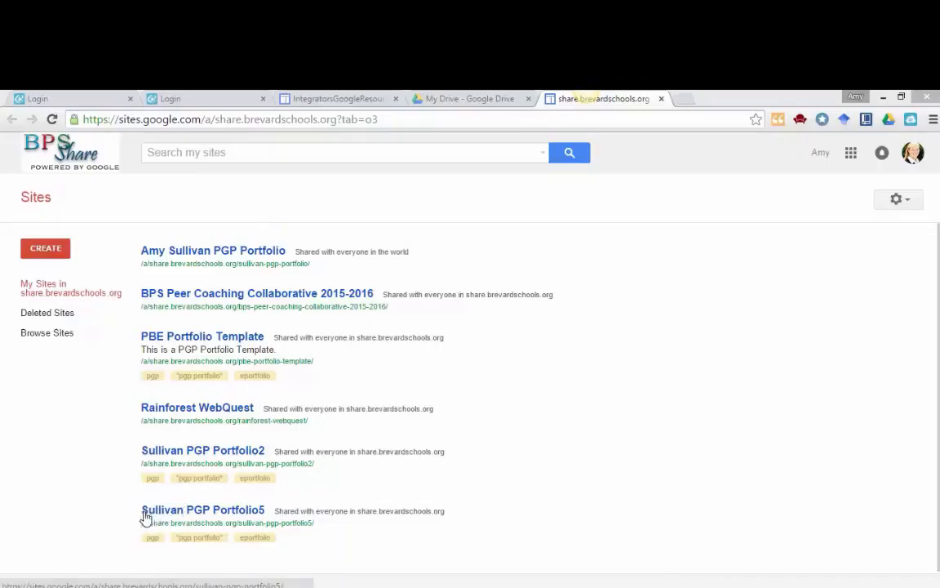
Open the PGP Portfolio5 site and look through its pages from Professional Development to Reflection, returning to Observations and Feedback.
left_click(206, 511)
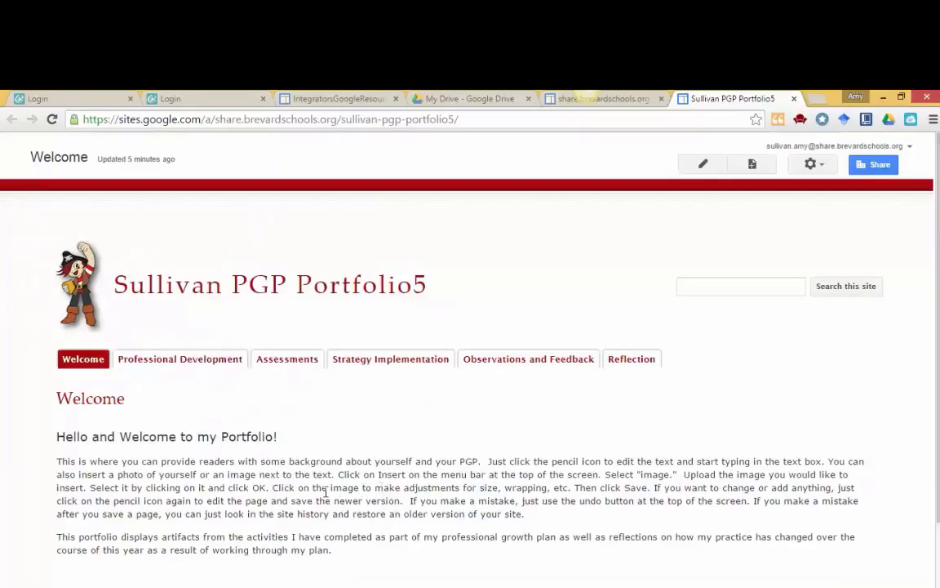
left_click(156, 362)
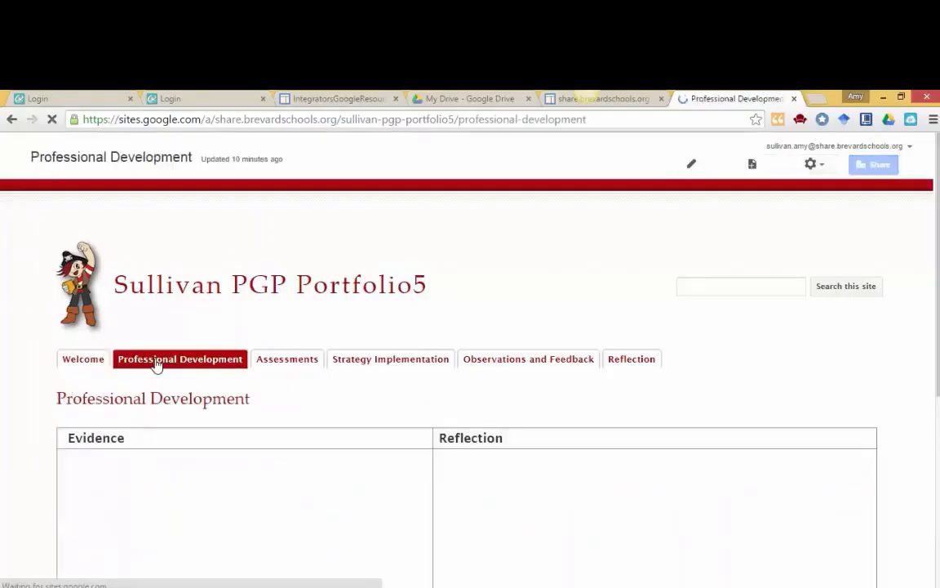
scroll(46, 464, "down", 2)
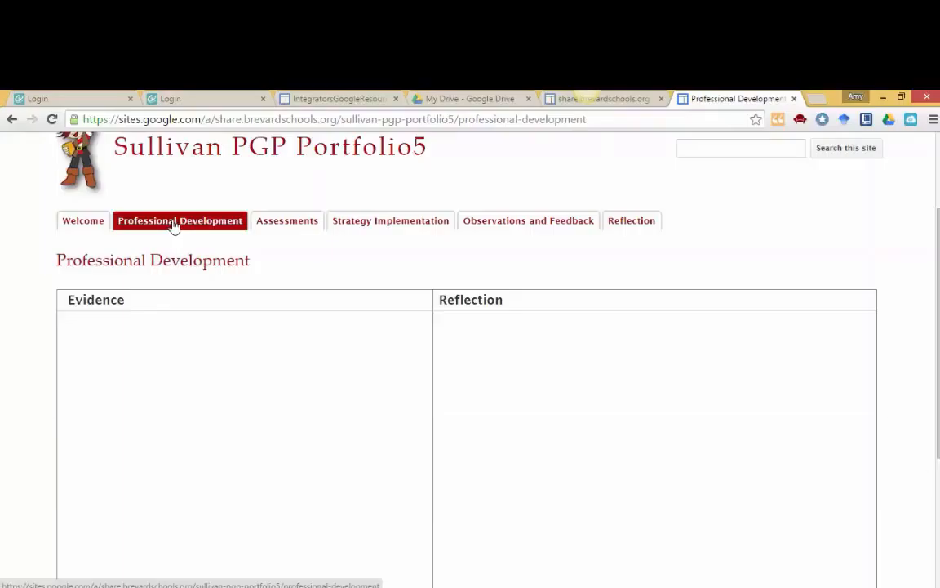
left_click(282, 222)
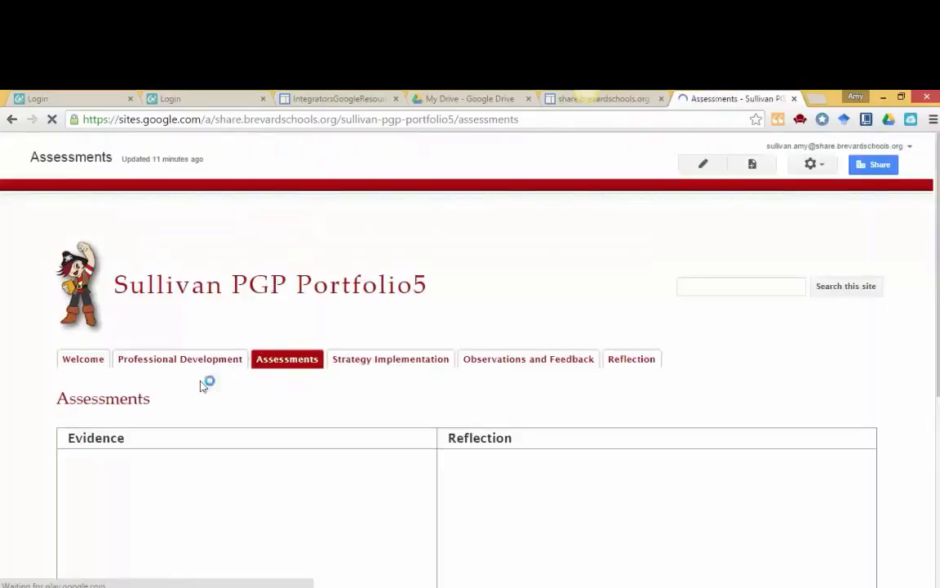
left_click(393, 366)
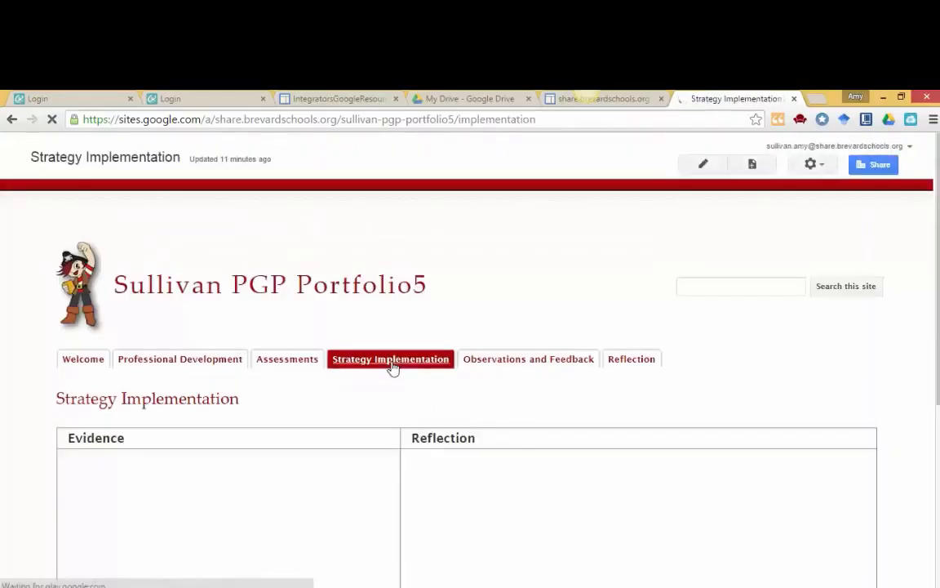
left_click(509, 366)
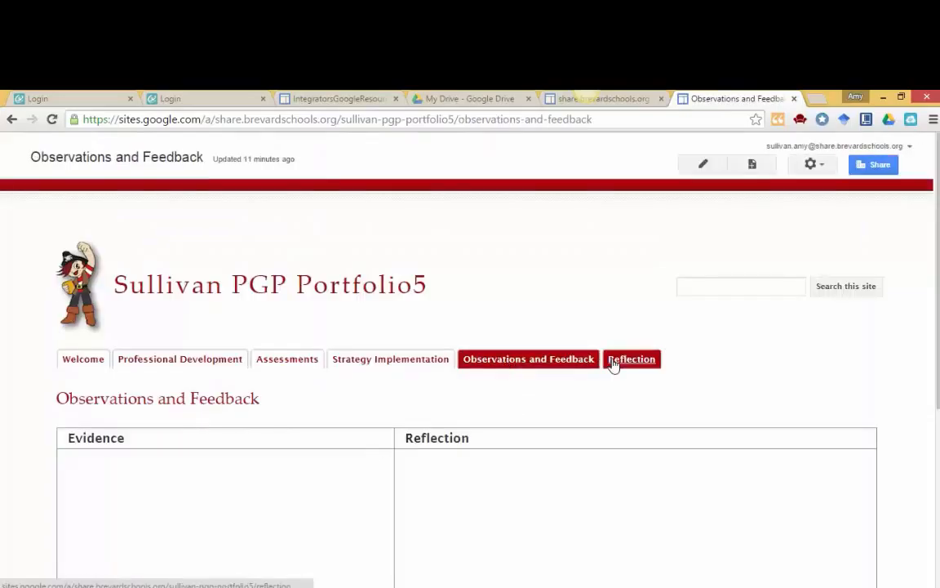
left_click(616, 365)
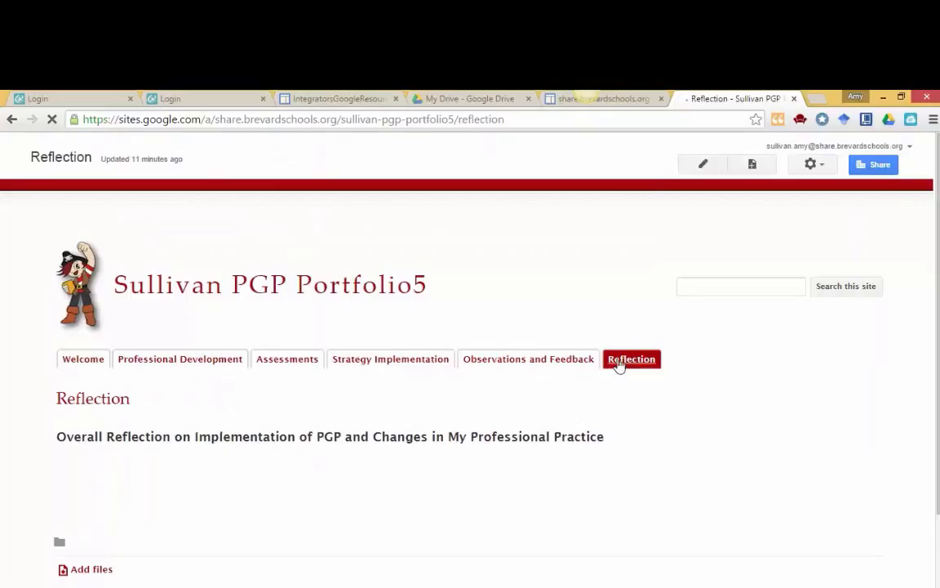
left_click(526, 364)
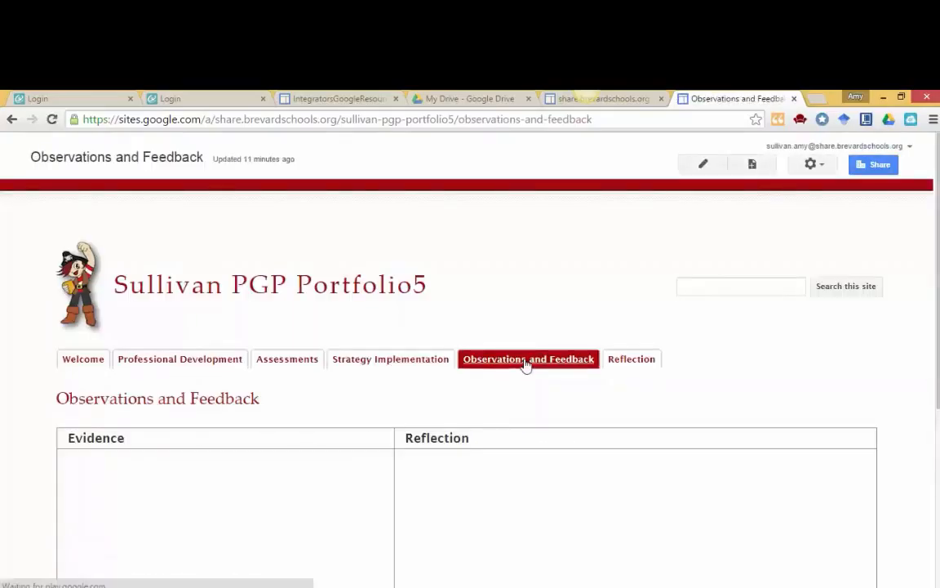
Switch to Google Drive, look inside the Observations folder of PGP Portfolio, and return to the PGP Portfolio folder.
left_click(476, 103)
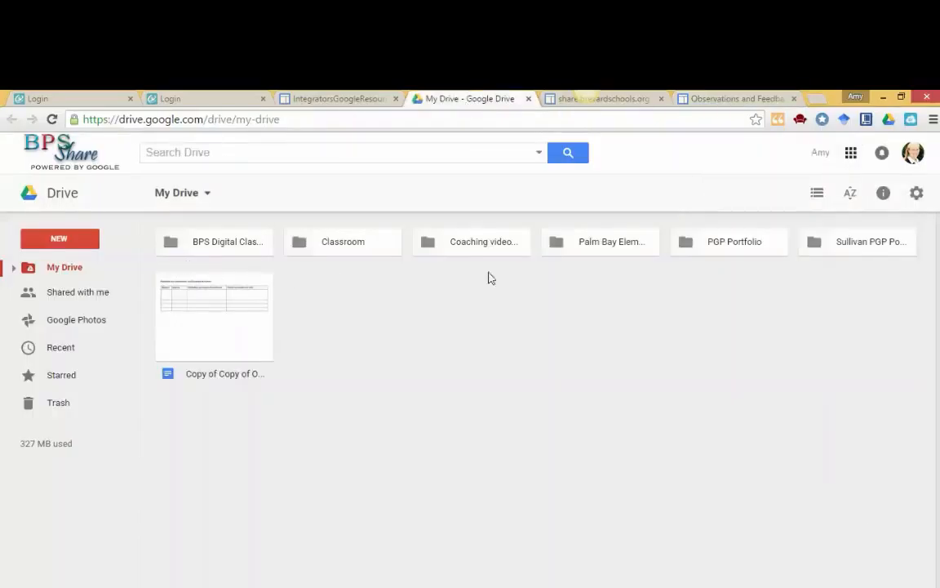
double_click(731, 243)
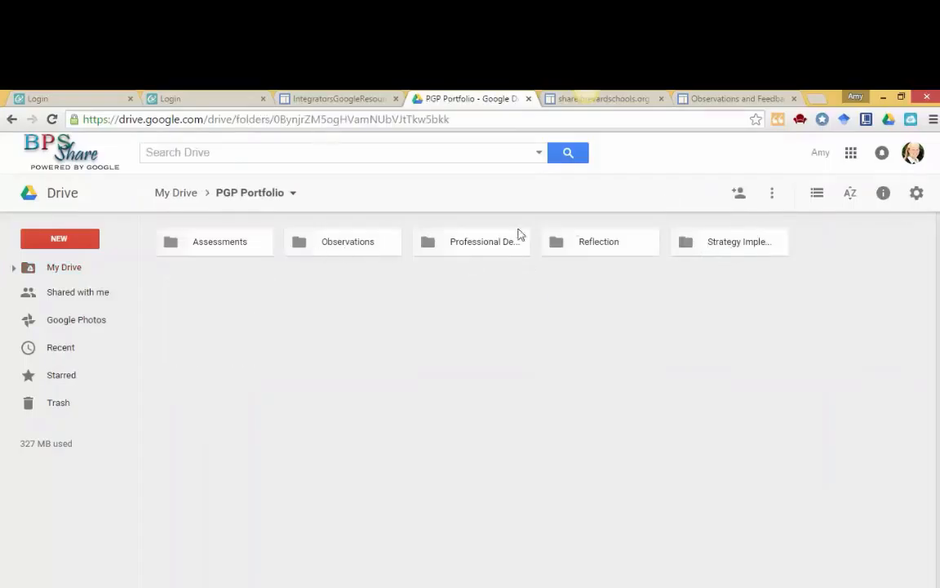
double_click(361, 245)
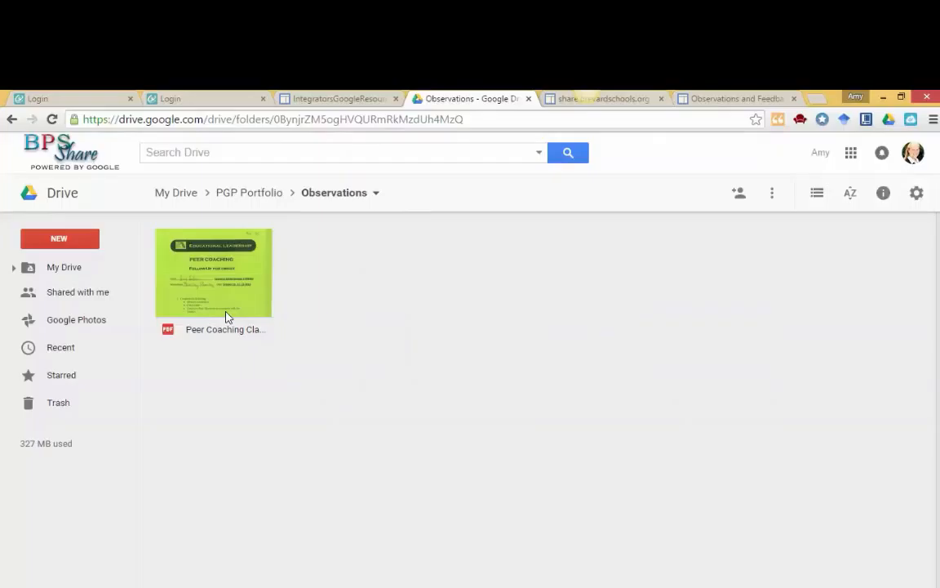
left_click(260, 196)
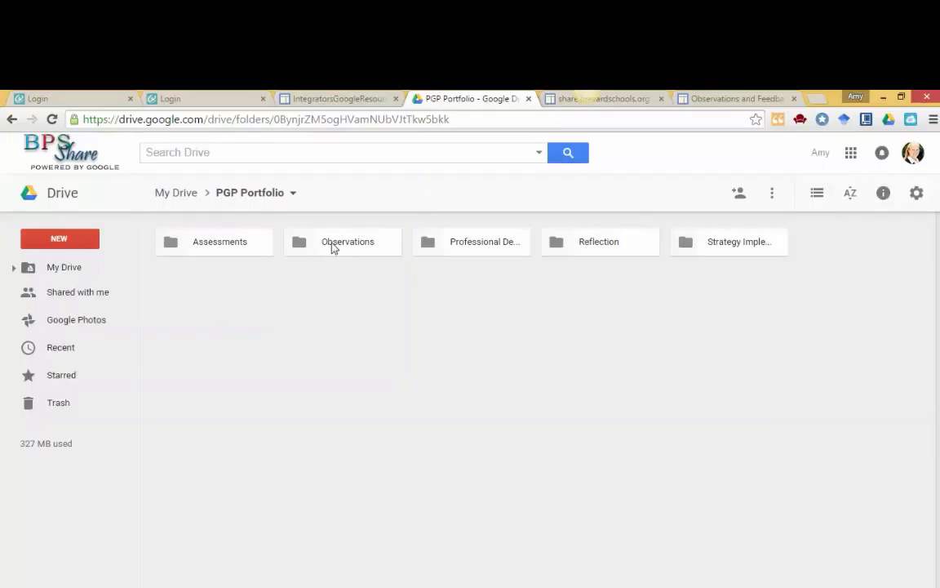
Compare the site's Observations and Feedback table with the PGP Portfolio folders in Drive, ending inside the Observations folder.
left_click(735, 99)
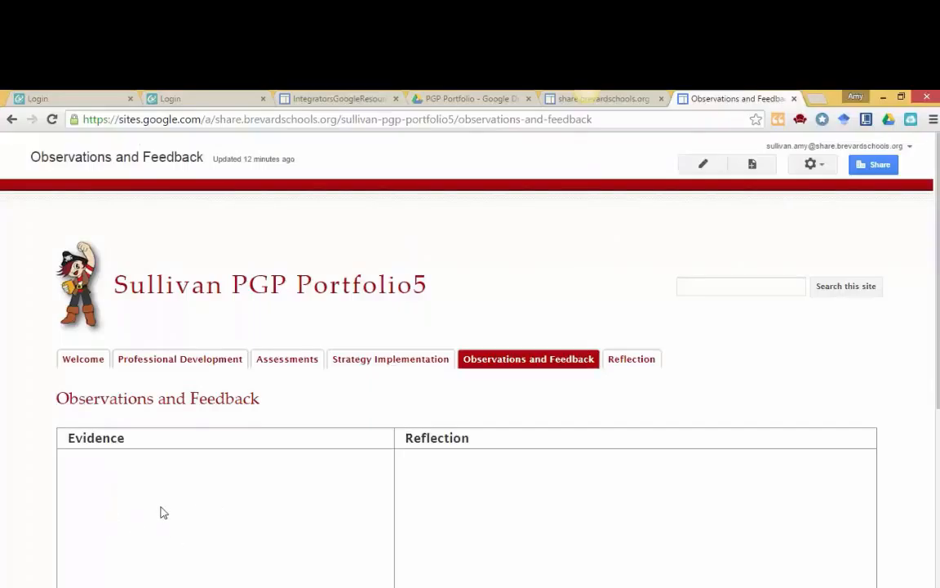
scroll(162, 510, "down", 1)
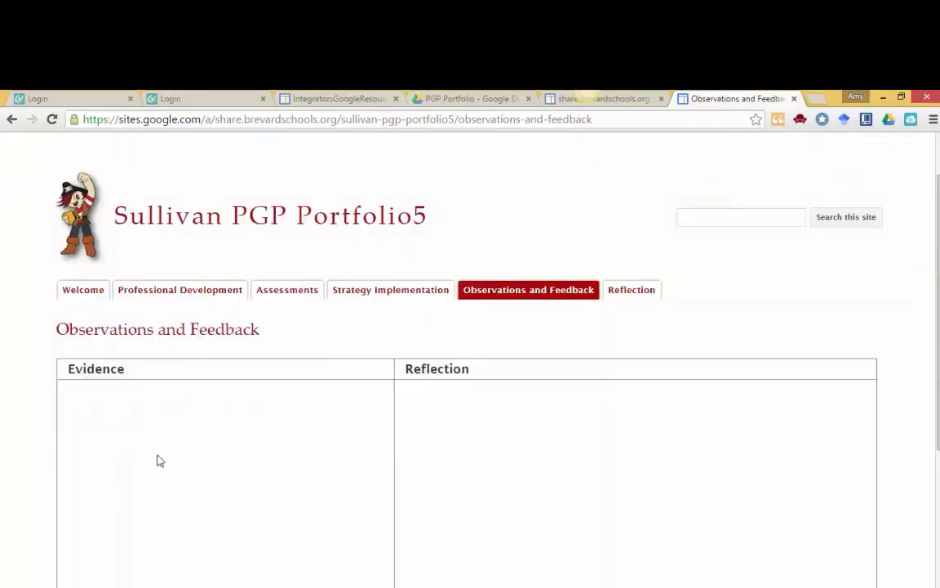
left_click(485, 102)
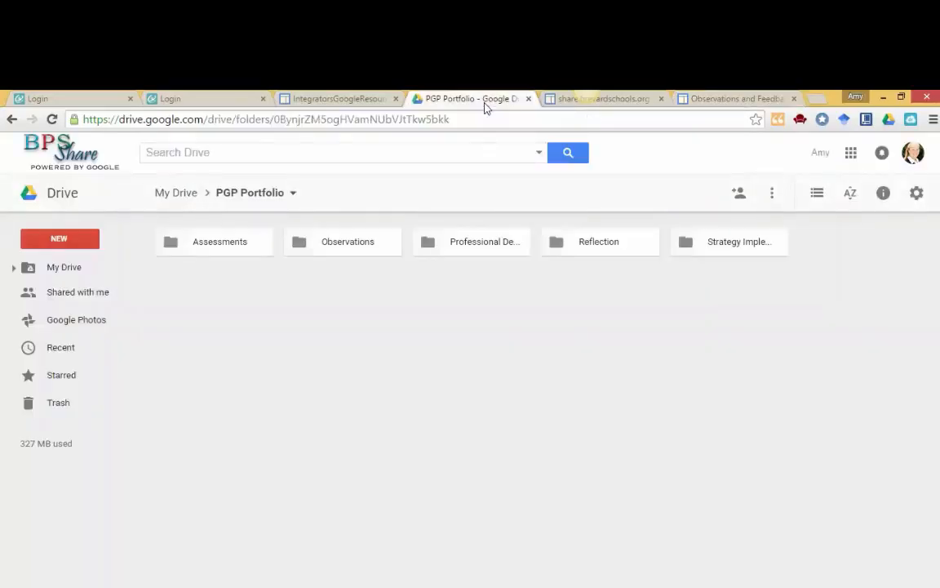
left_click(732, 98)
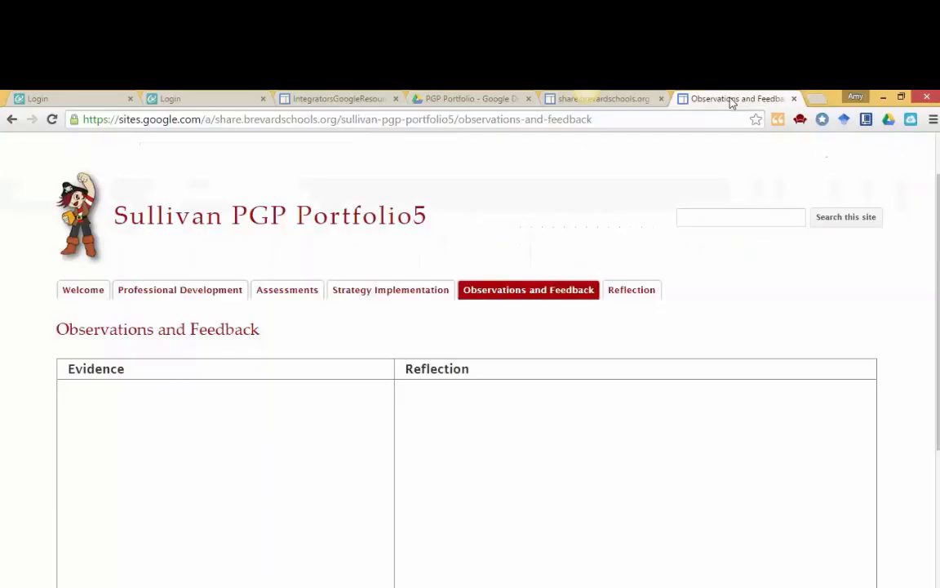
left_click(623, 100)
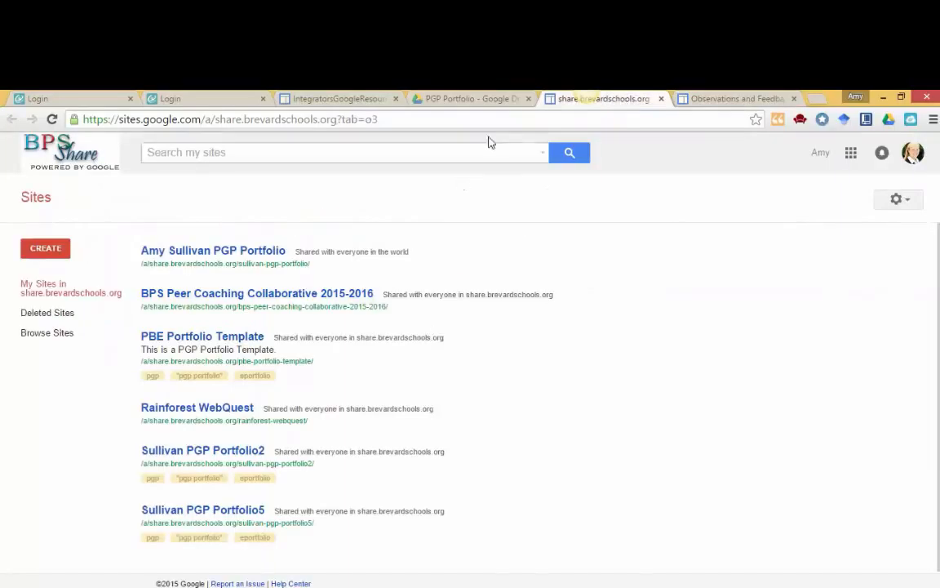
left_click(479, 98)
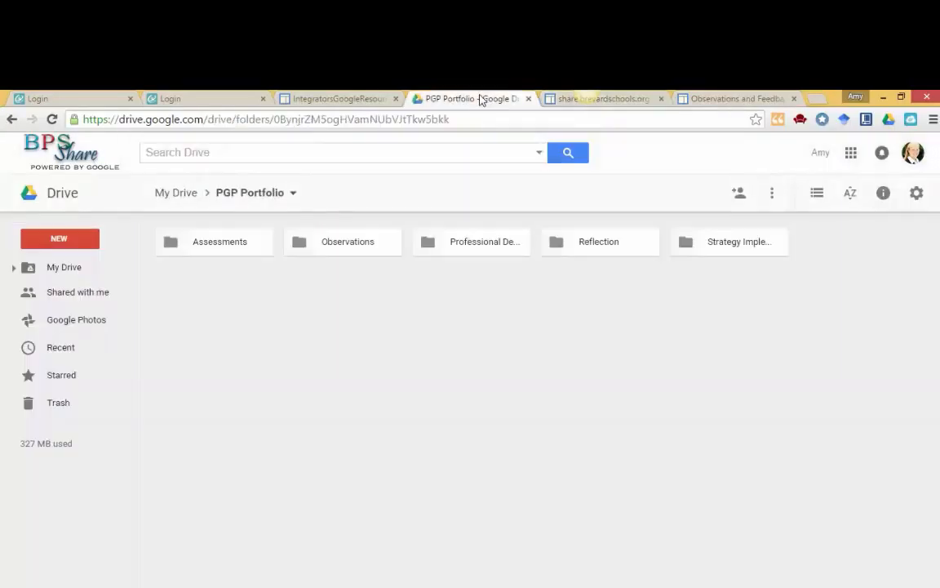
double_click(327, 246)
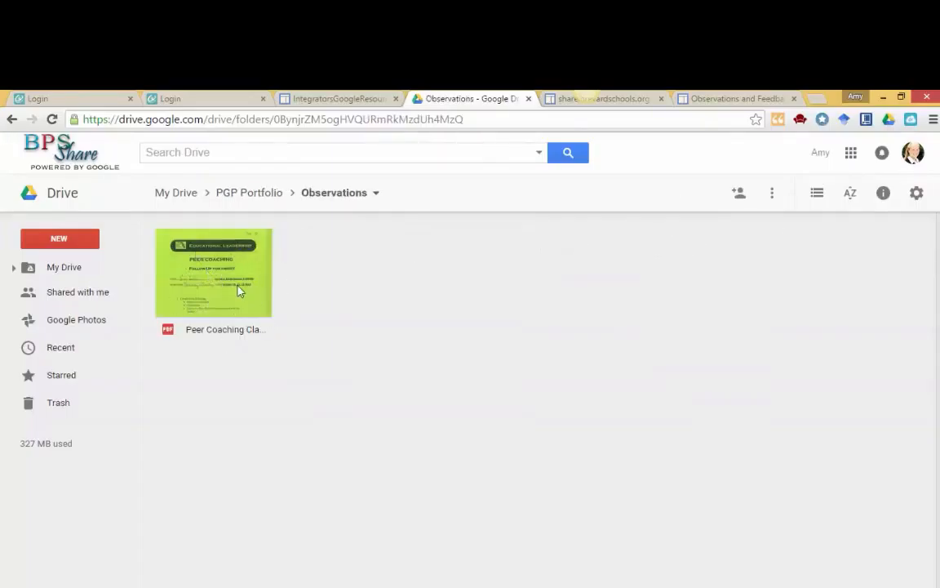
Return to the site's Observations and Feedback page, start editing it, and place the cursor in the empty cell under Evidence.
left_click(752, 100)
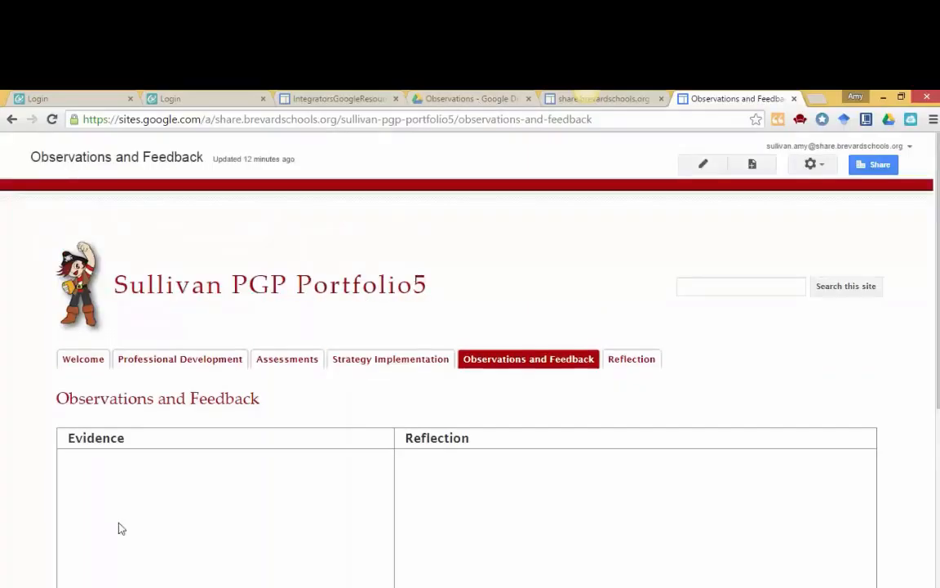
left_click(702, 164)
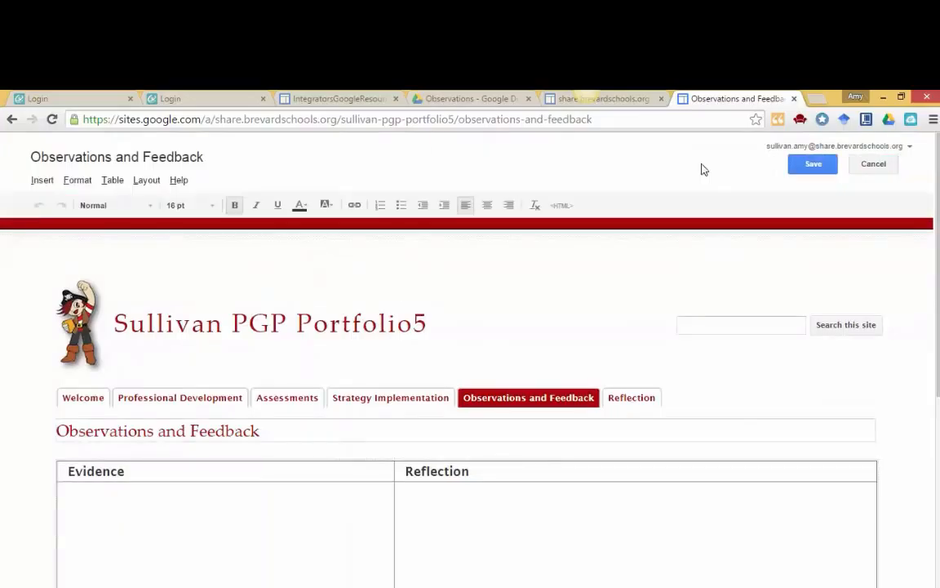
left_click(114, 503)
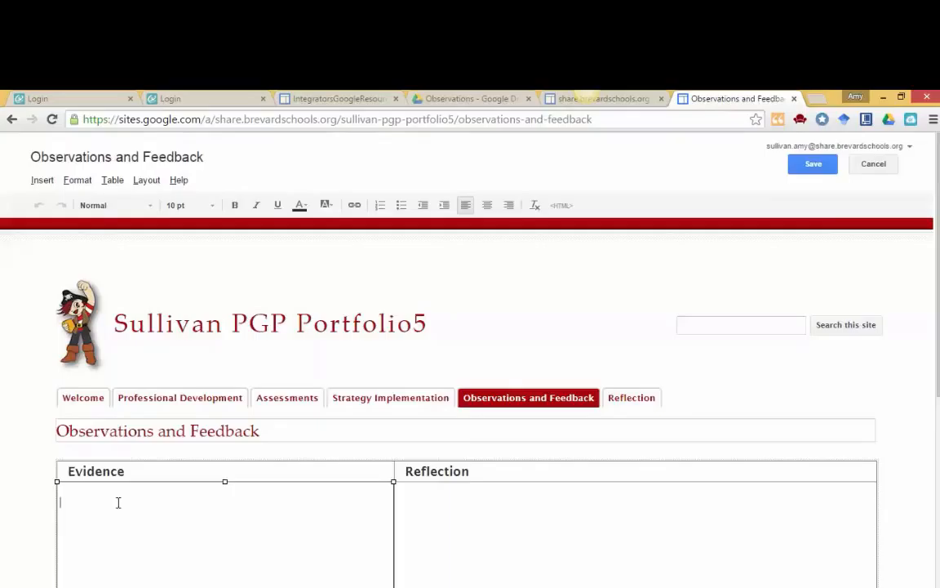
scroll(122, 493, "down", 1)
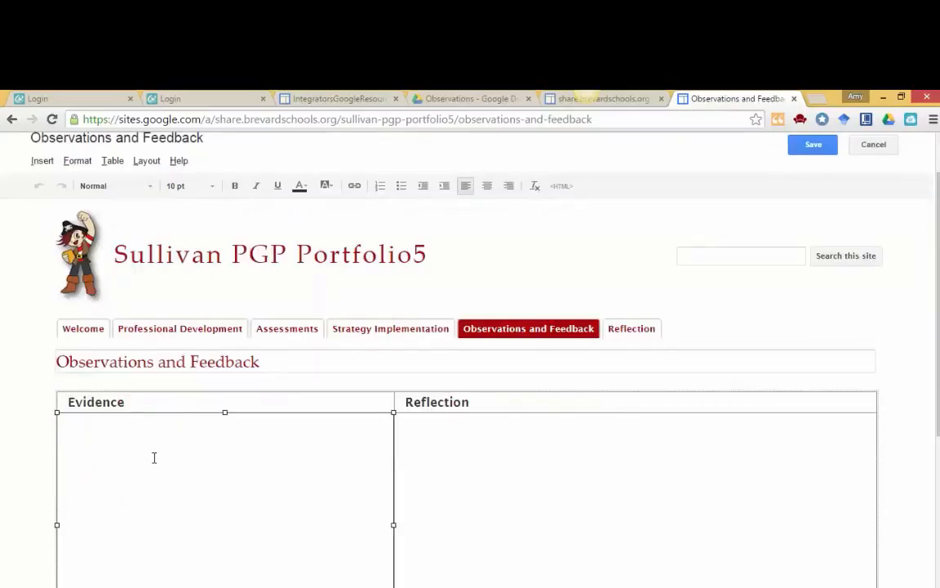
scroll(153, 457, "down", 2)
scroll(123, 453, "up", 1)
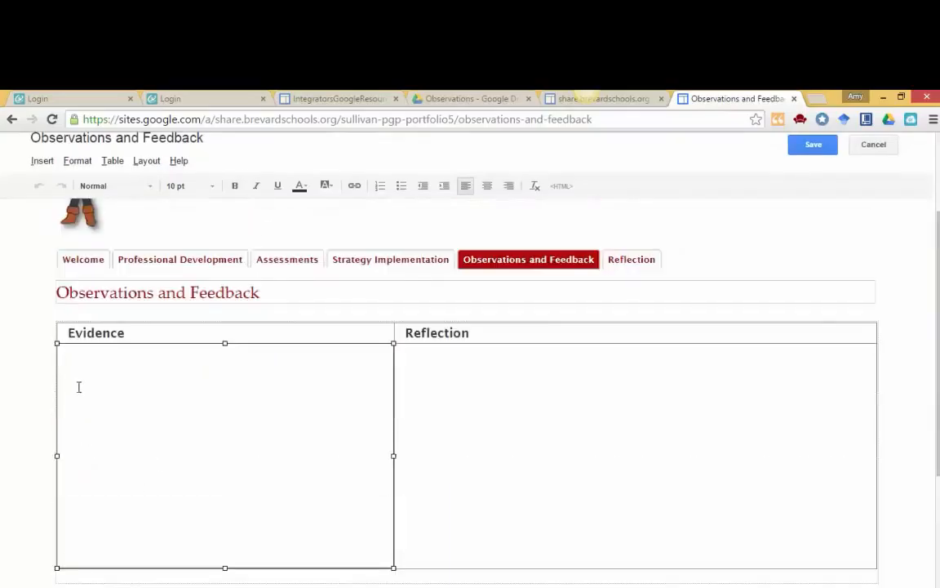
scroll(77, 386, "up", 1)
left_click(68, 432)
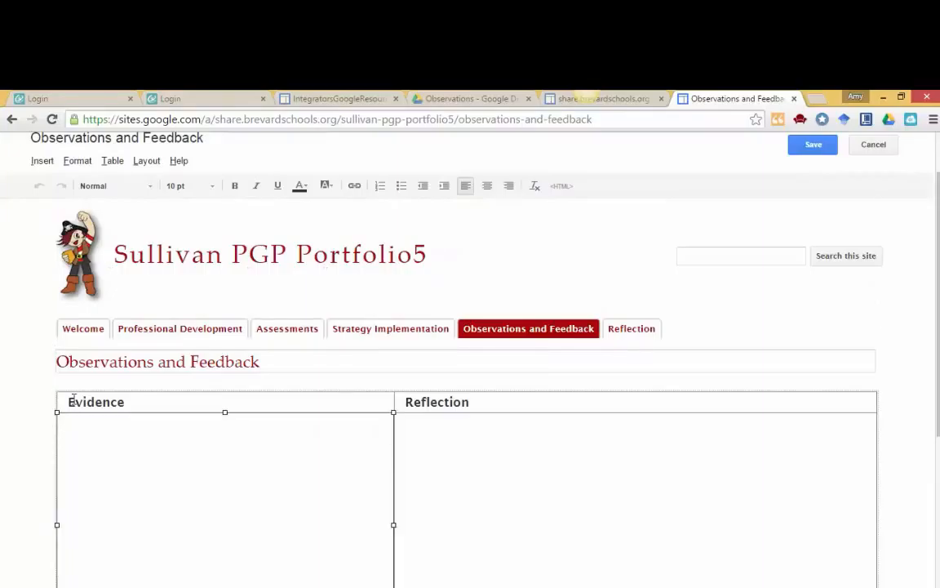
Choose the Observations folder within PGP Portfolio as the Drive folder to insert into the Evidence cell.
left_click(43, 161)
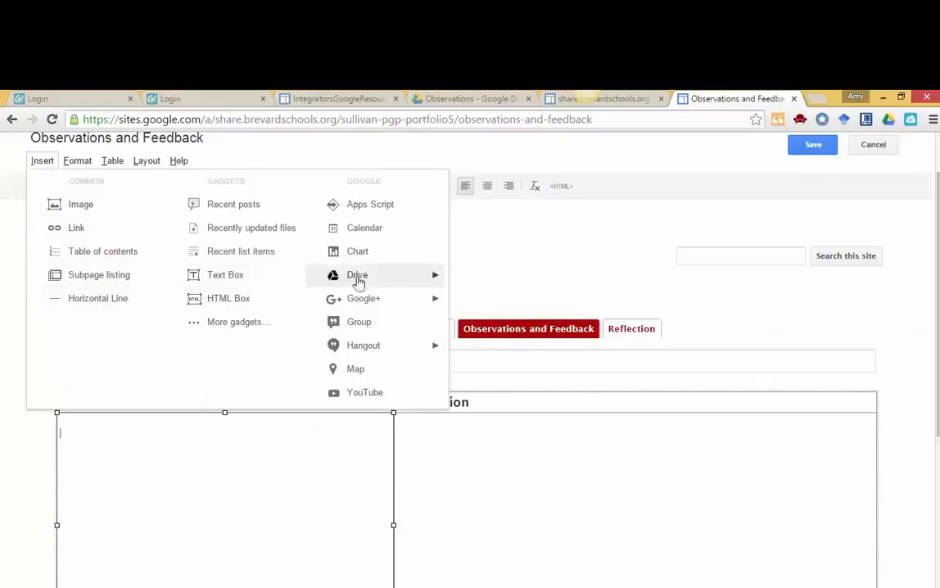
mouse_move(359, 281)
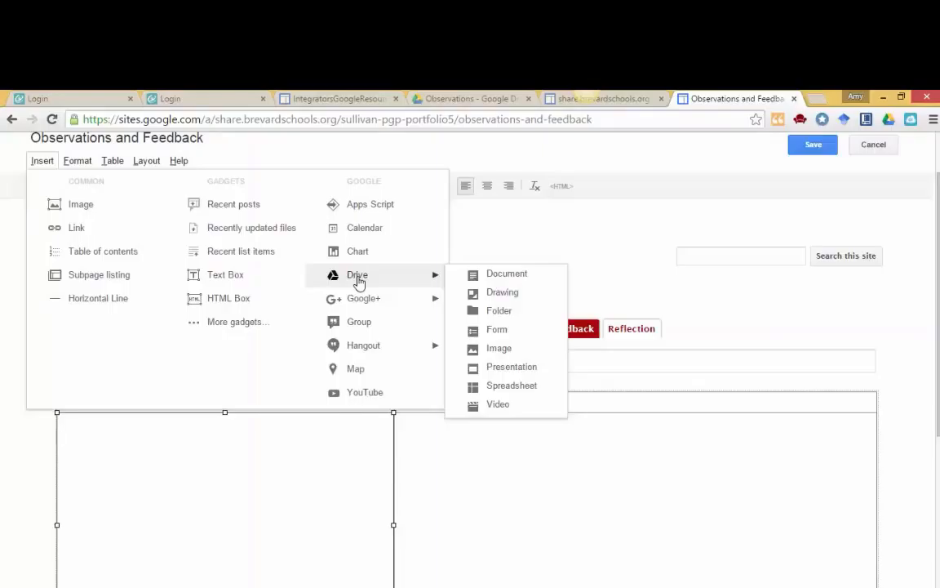
left_click(499, 314)
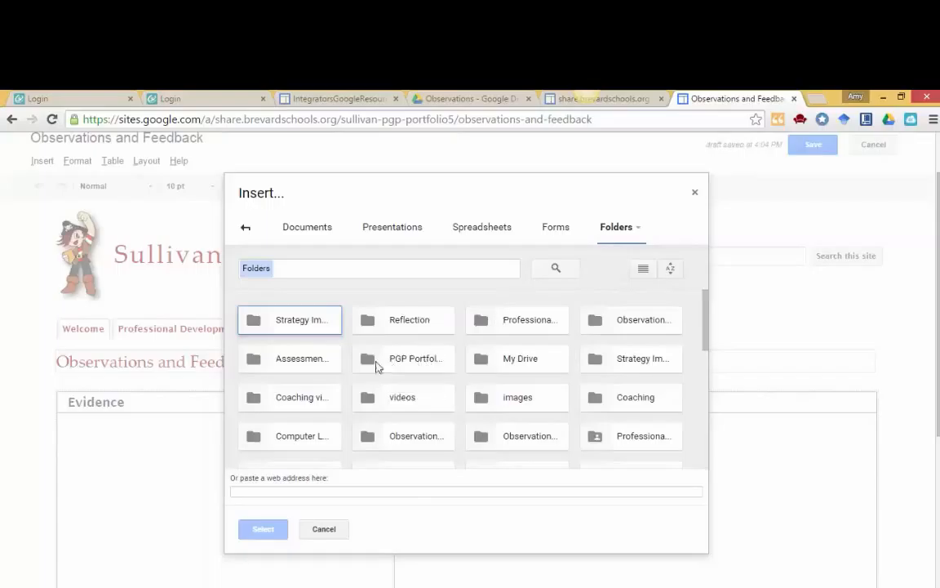
double_click(418, 362)
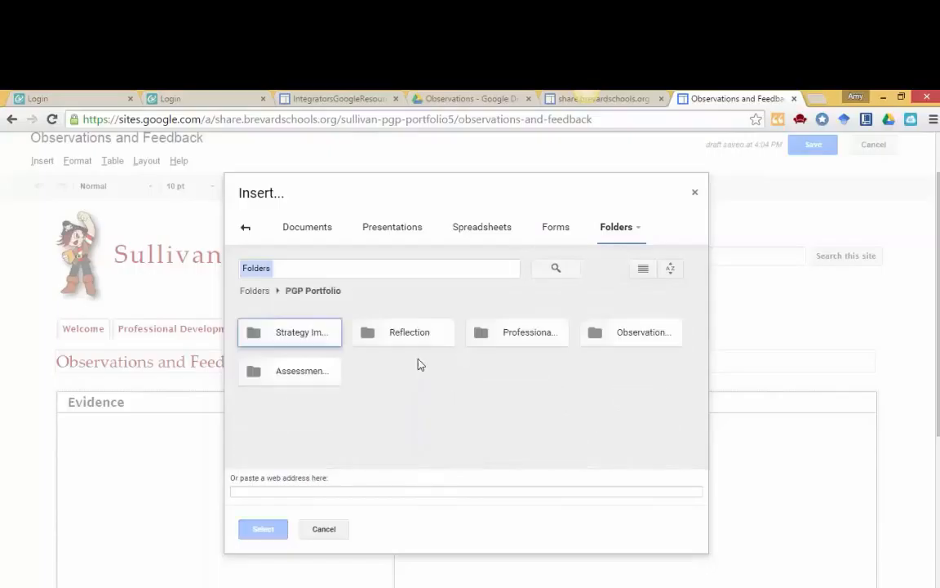
left_click(638, 337)
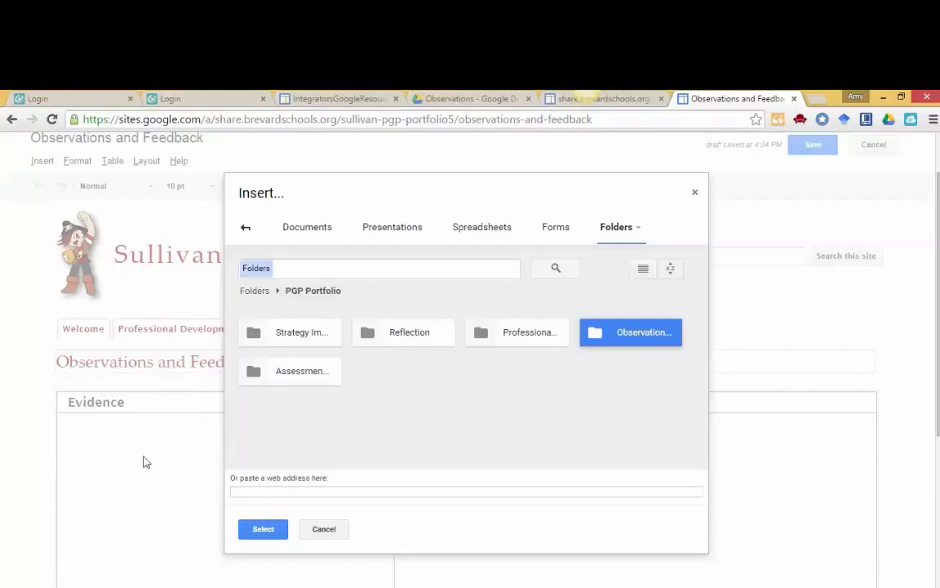
left_click(266, 529)
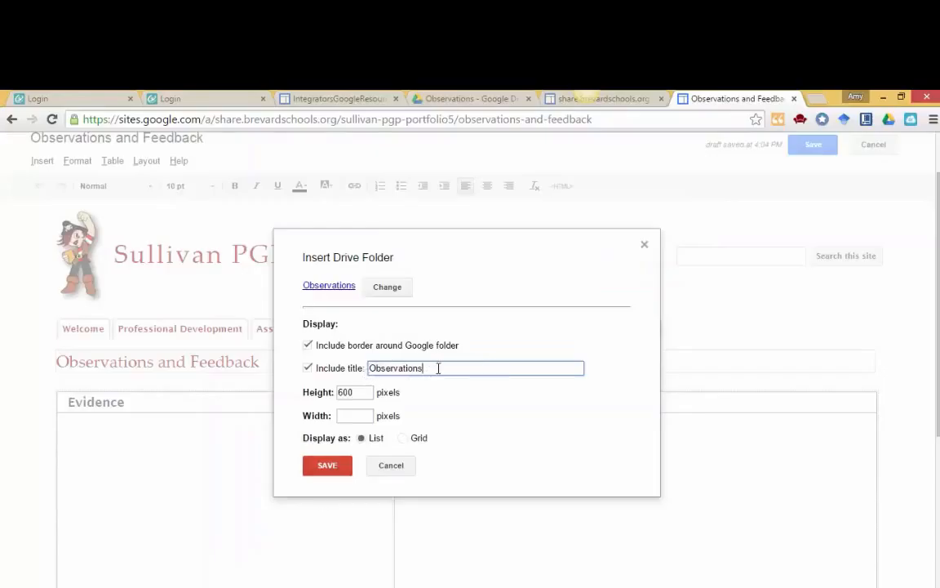
Insert the folder with the title Observations Evidence and a height of 300 pixels, and save the page.
type("Evidence")
left_click_drag(363, 392, 325, 393)
type("300")
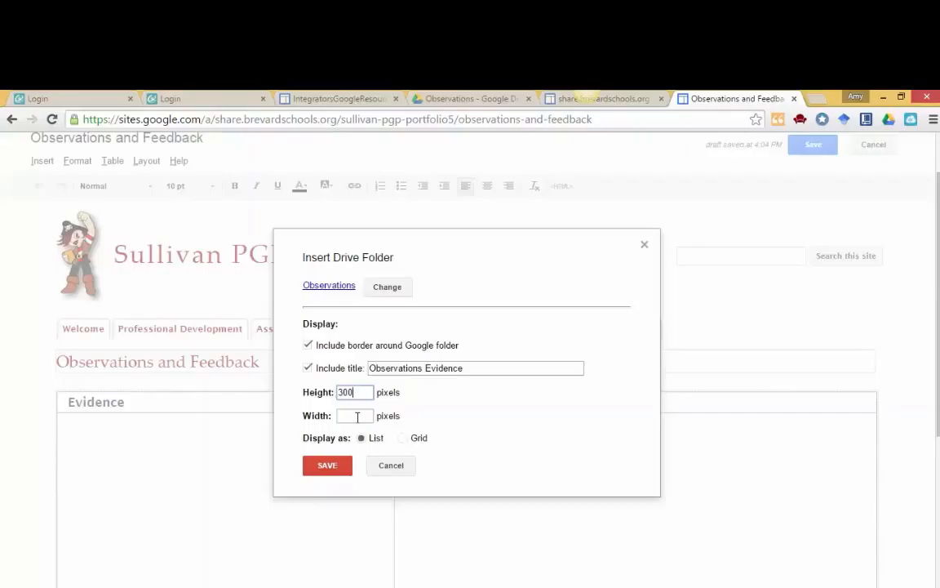
left_click(326, 464)
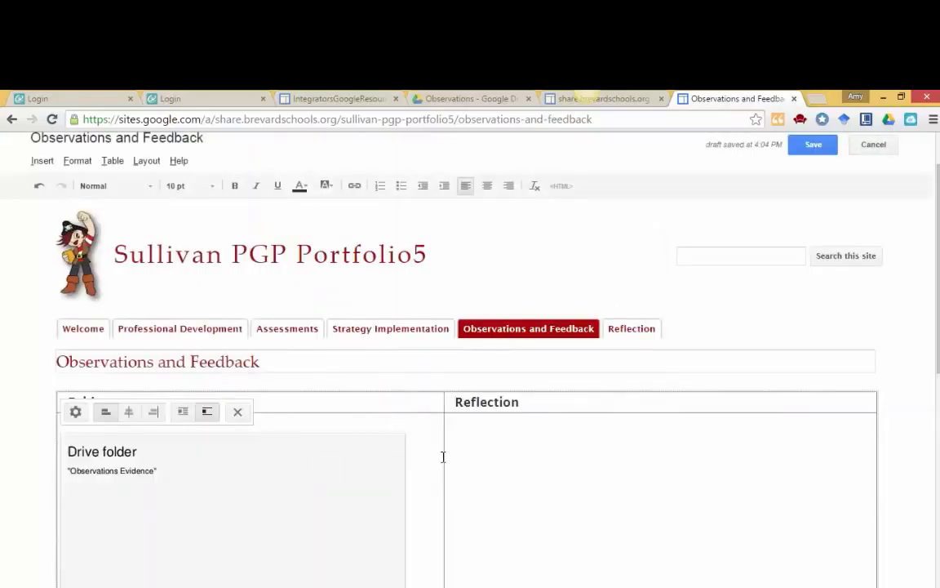
scroll(443, 456, "down", 2)
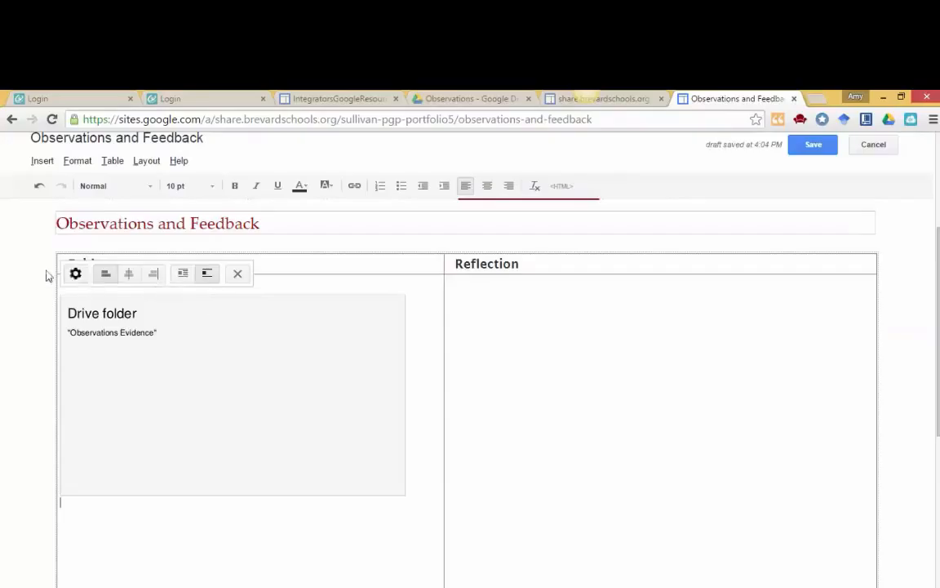
left_click(813, 147)
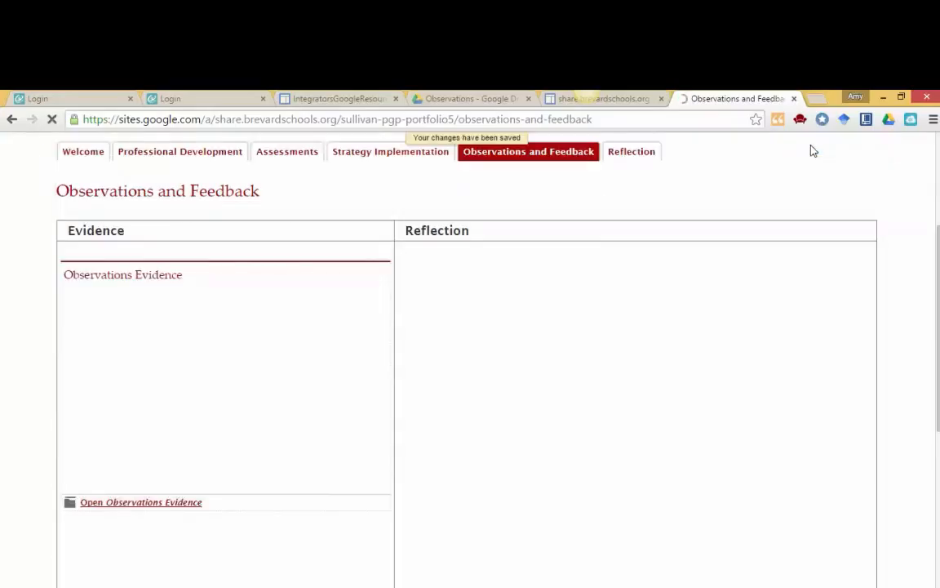
Compare the Observations folder in Drive with its embedded list on the site, and view the embedded Peer Coaching PDF before closing it.
left_click(480, 98)
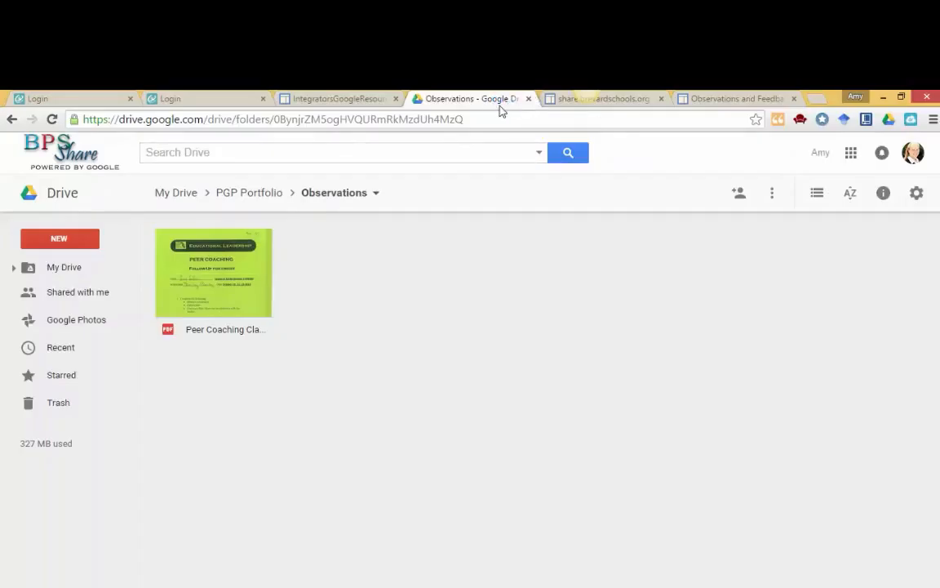
left_click(718, 99)
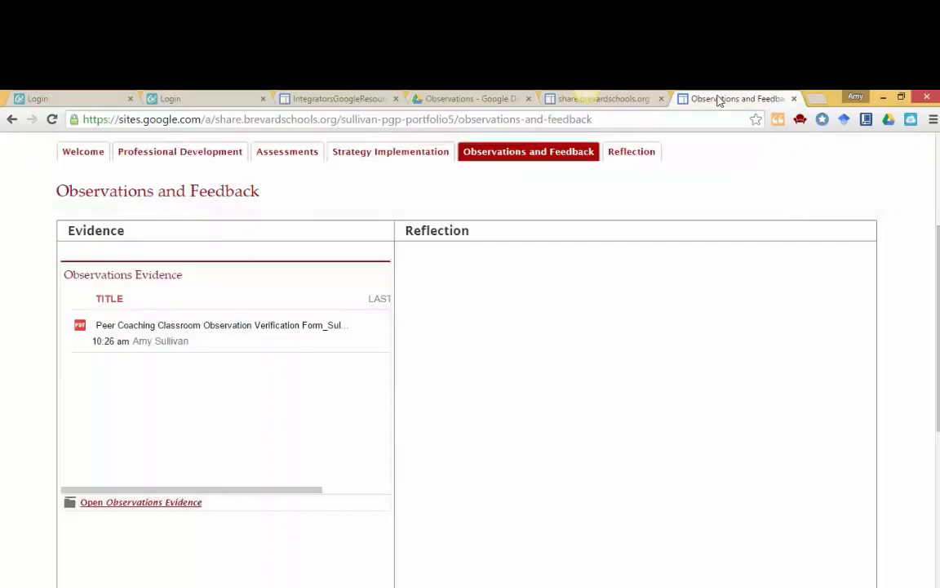
left_click(127, 328)
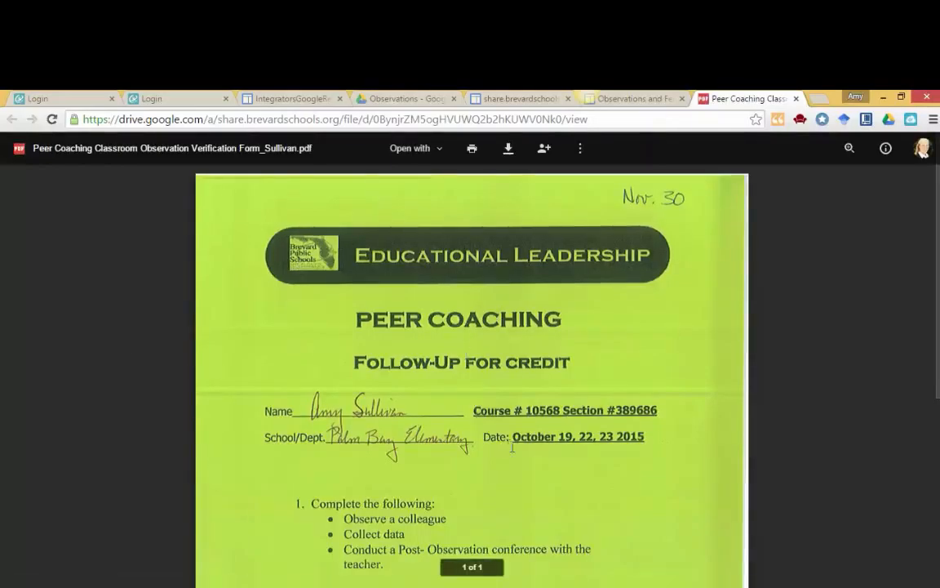
left_click(796, 98)
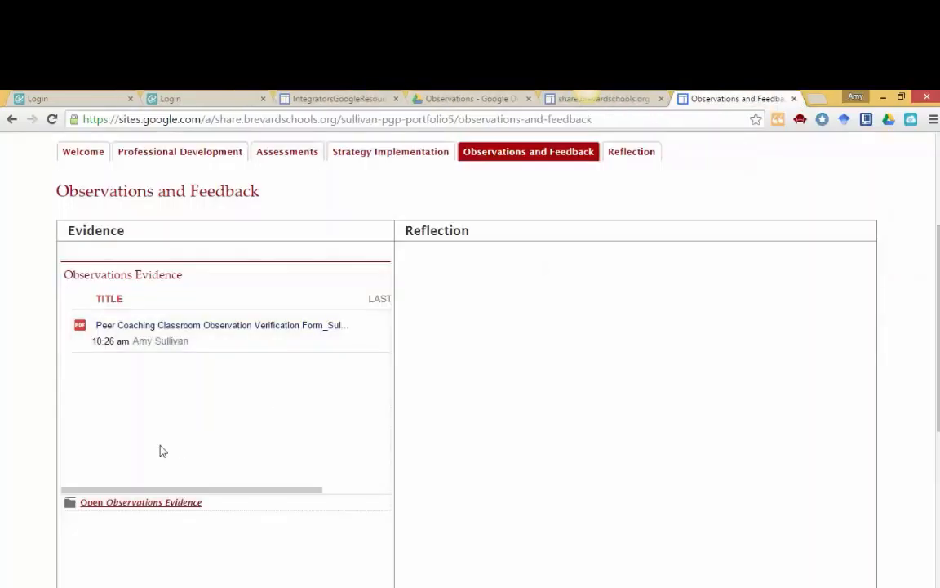
scroll(161, 450, "up", 2)
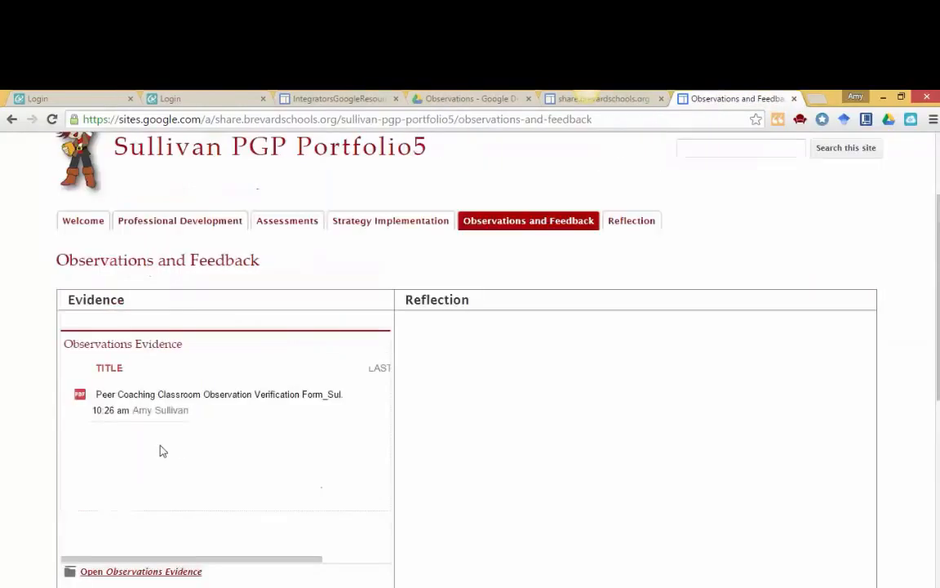
Return to Google Drive and go from My Drive through PGP Portfolio into the Observations folder.
left_click(461, 98)
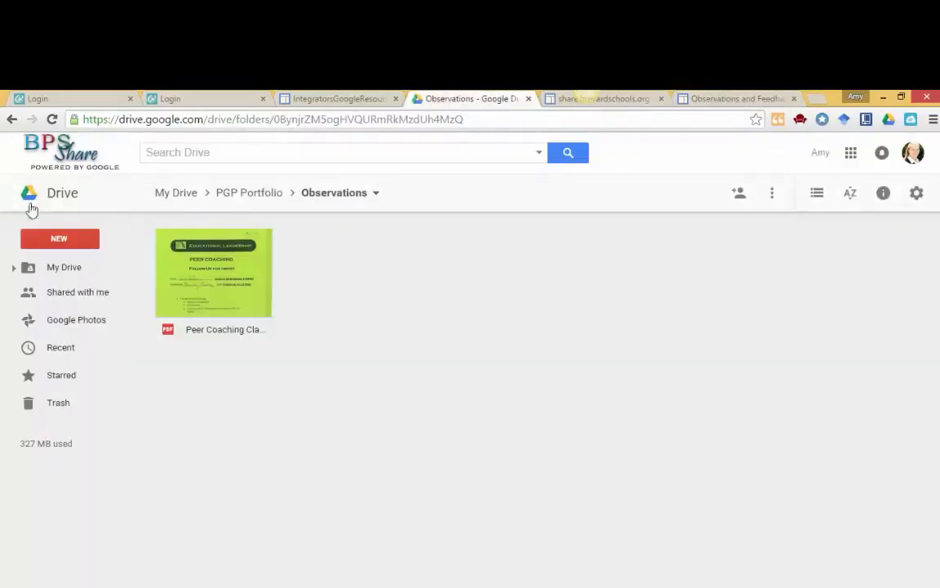
left_click(186, 199)
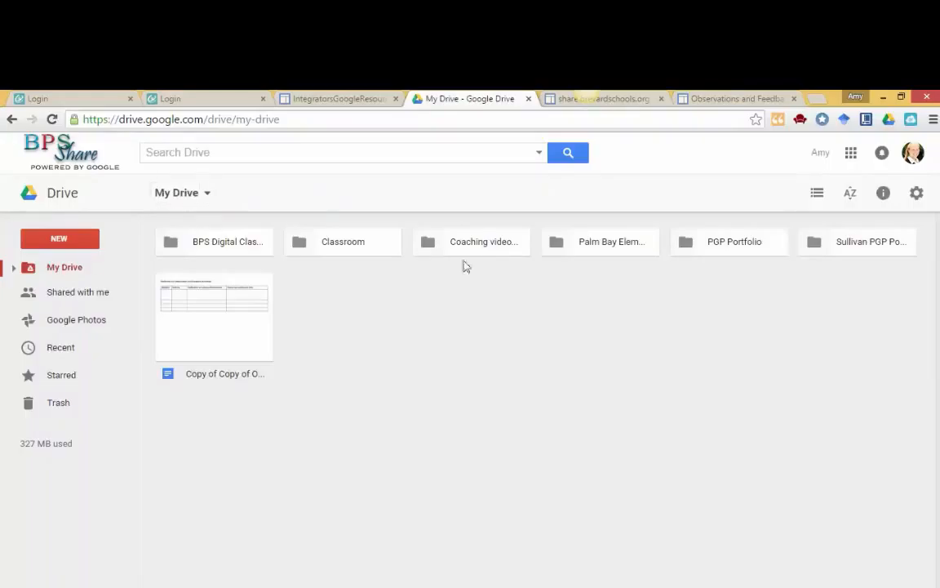
double_click(732, 247)
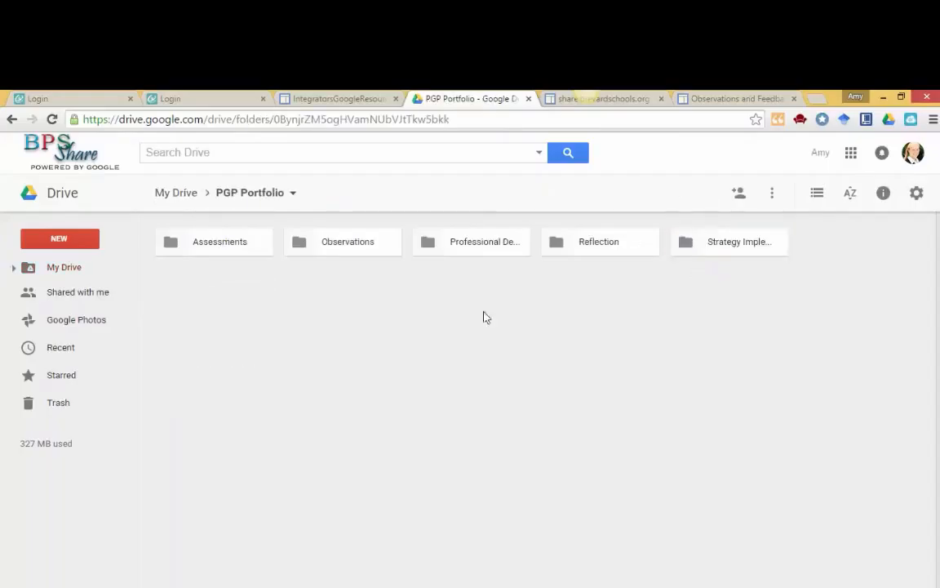
double_click(345, 249)
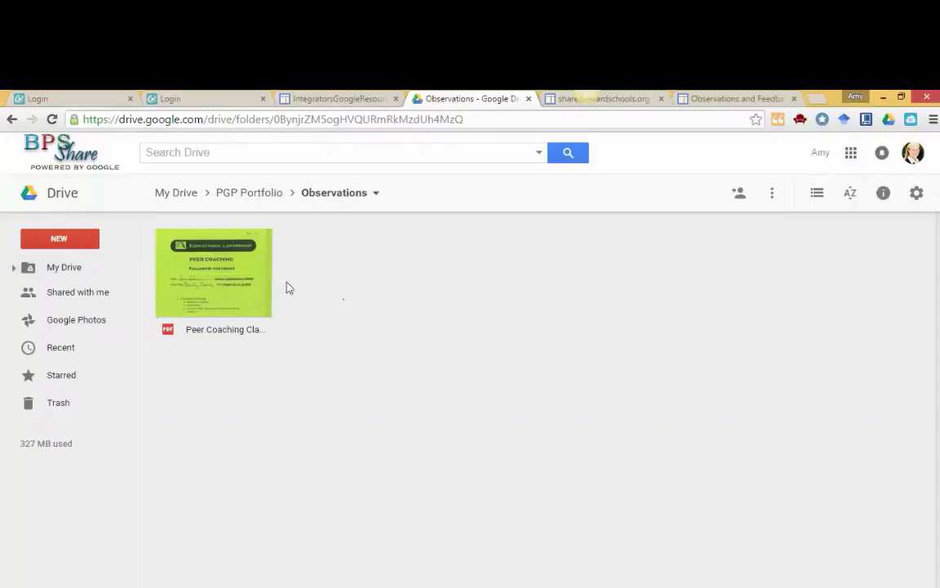
Upload the Peer Coaching Classroom Observation Verification Form2 PDF from the desktop's Coaching folder into the Observations folder.
left_click(57, 240)
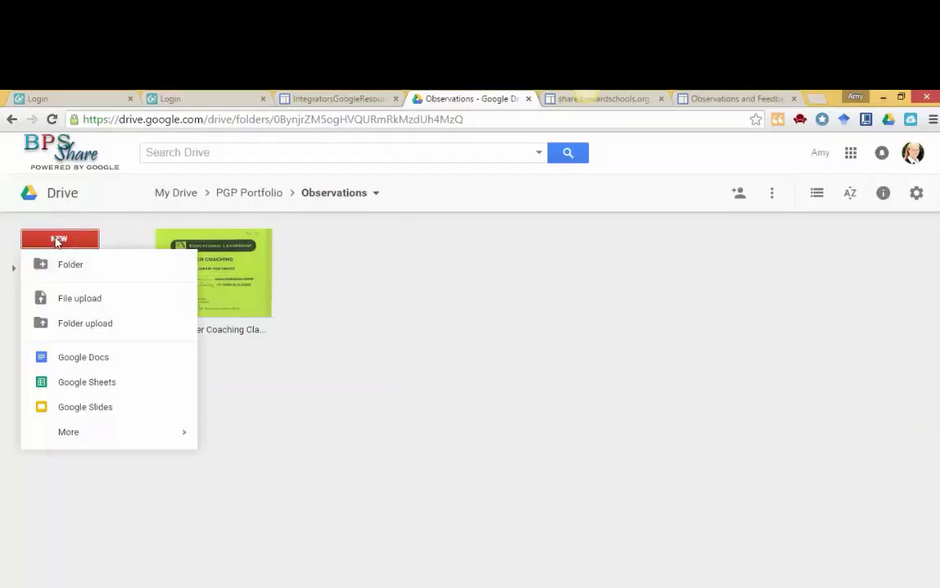
left_click(75, 300)
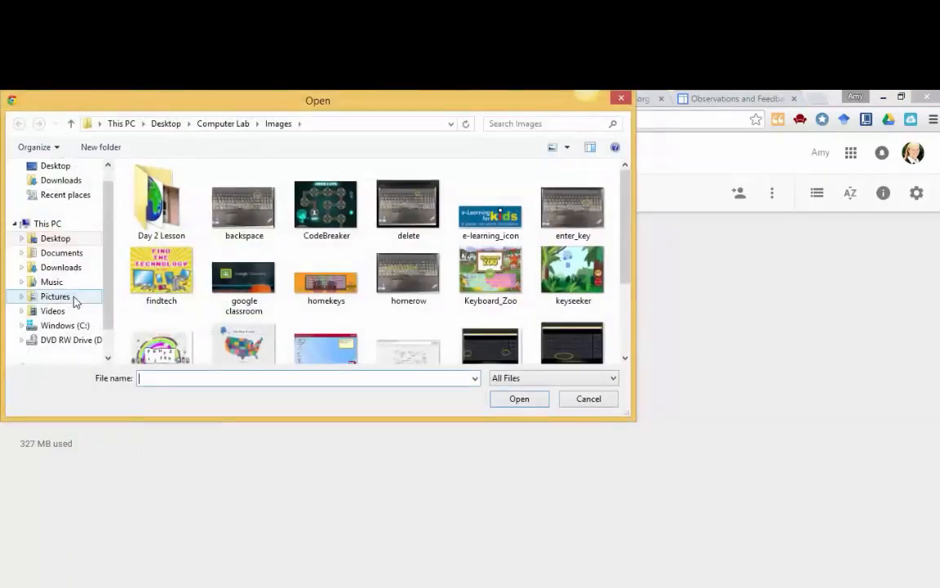
left_click(58, 167)
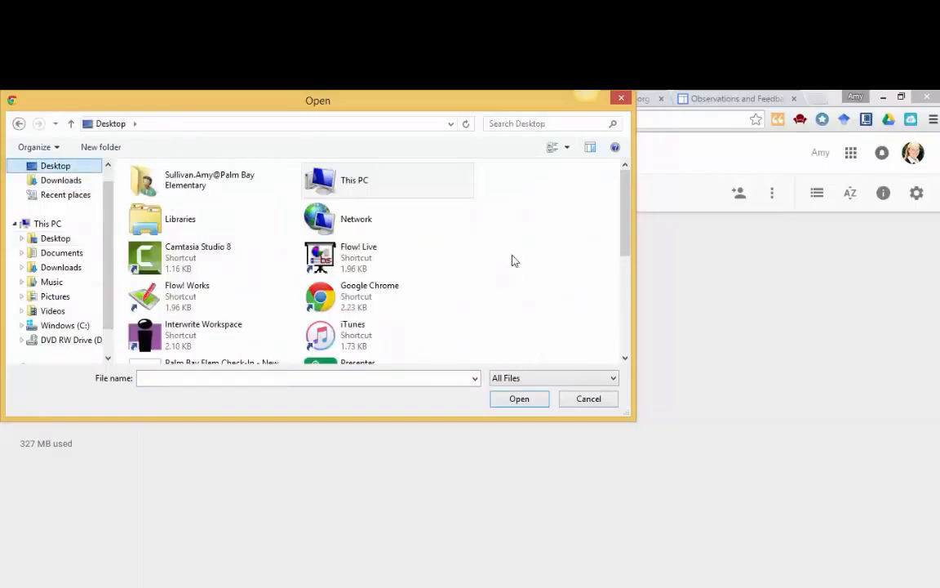
scroll(512, 255, "down", 2)
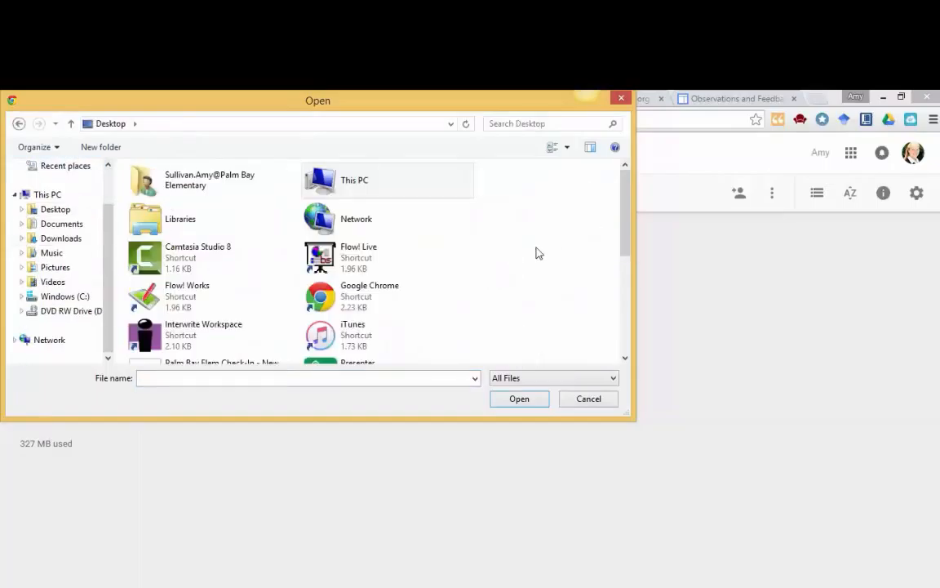
scroll(535, 252, "up", 3)
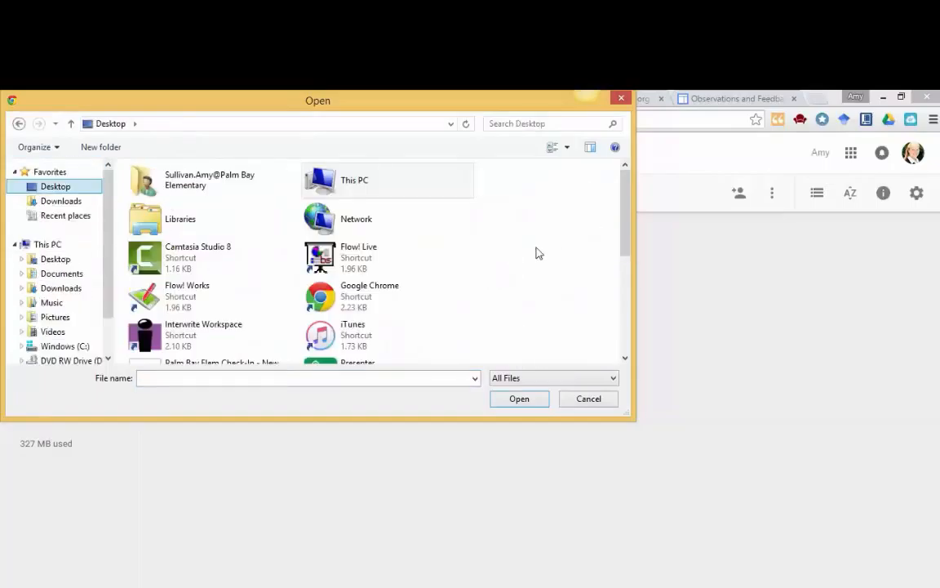
left_click(56, 259)
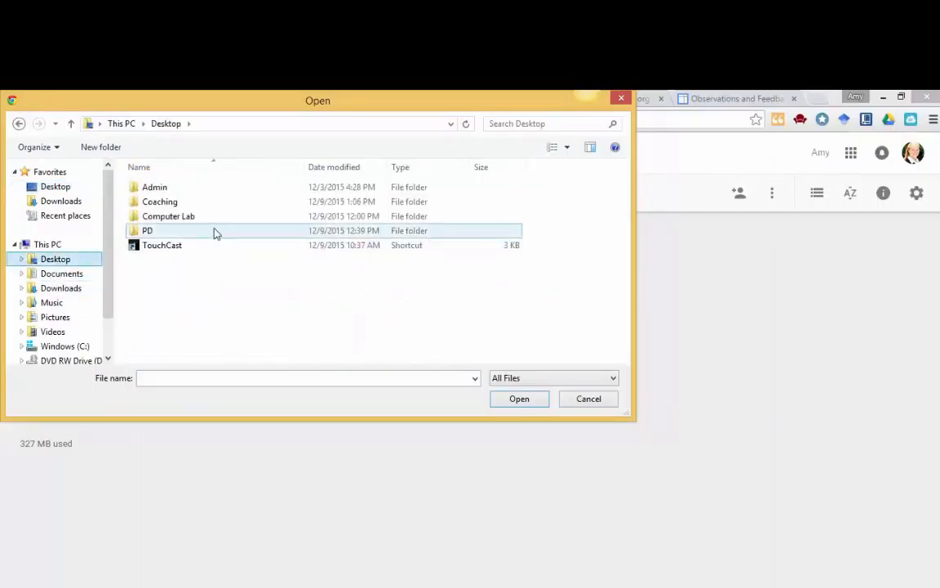
double_click(160, 202)
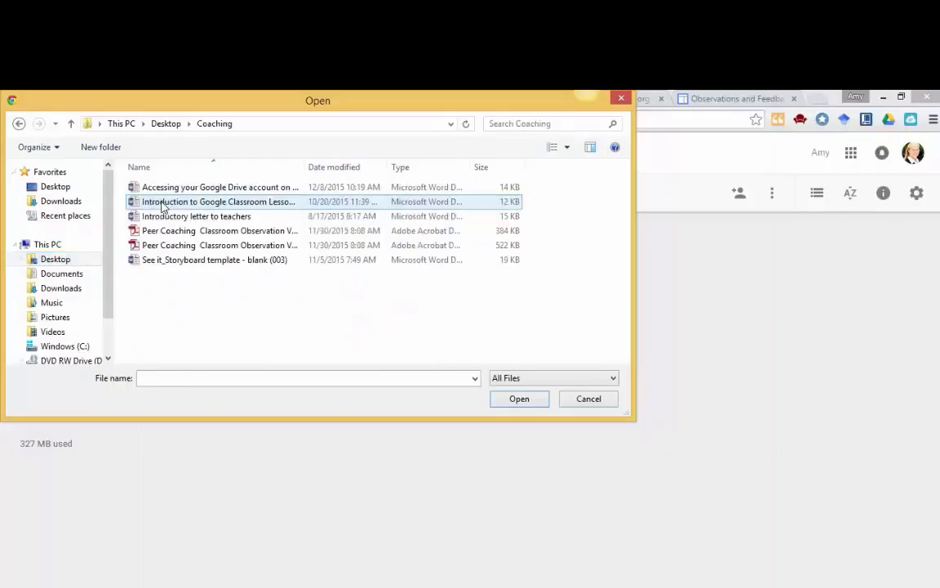
left_click(197, 250)
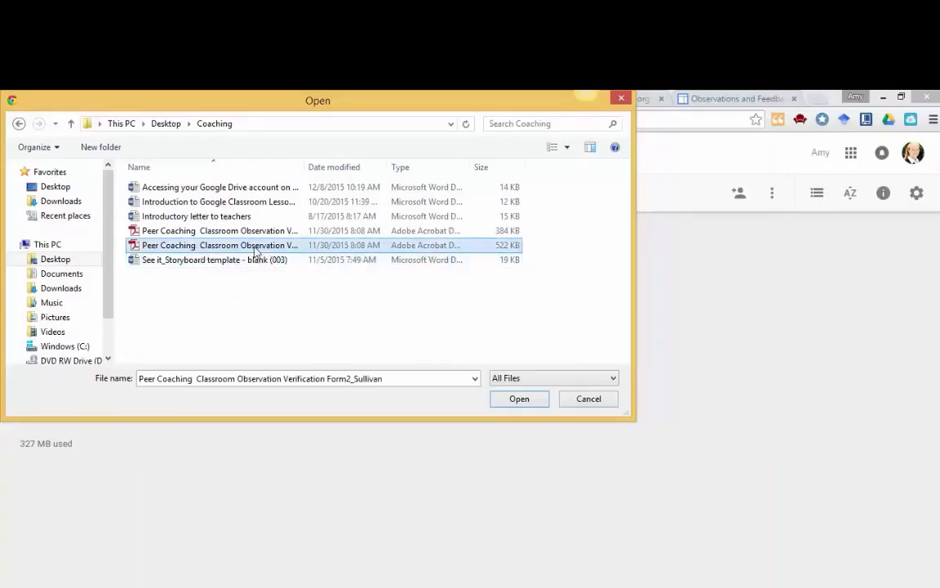
left_click(539, 405)
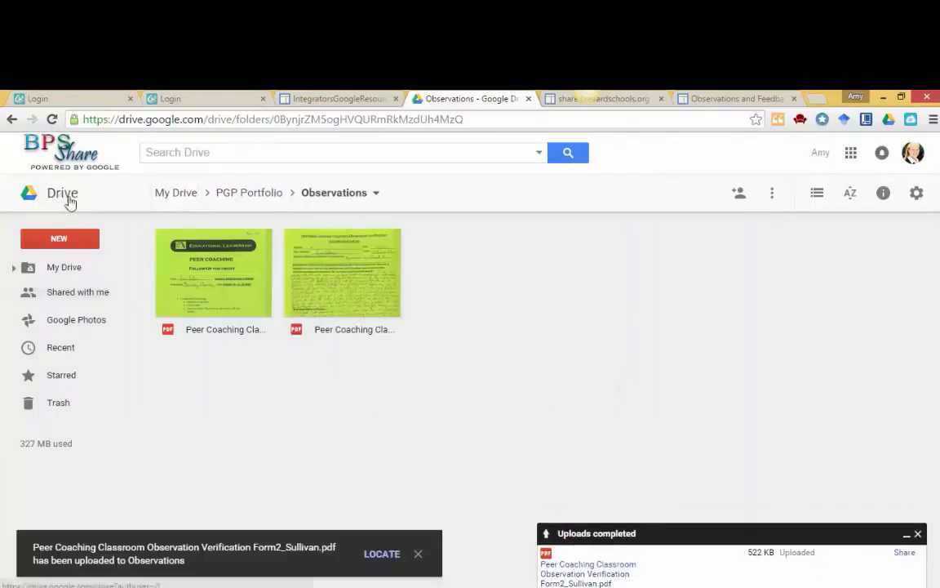
Reopen the Observations folder from PGP Portfolio, and reload the site's Observations and Feedback page to refresh its embedded evidence.
left_click(243, 196)
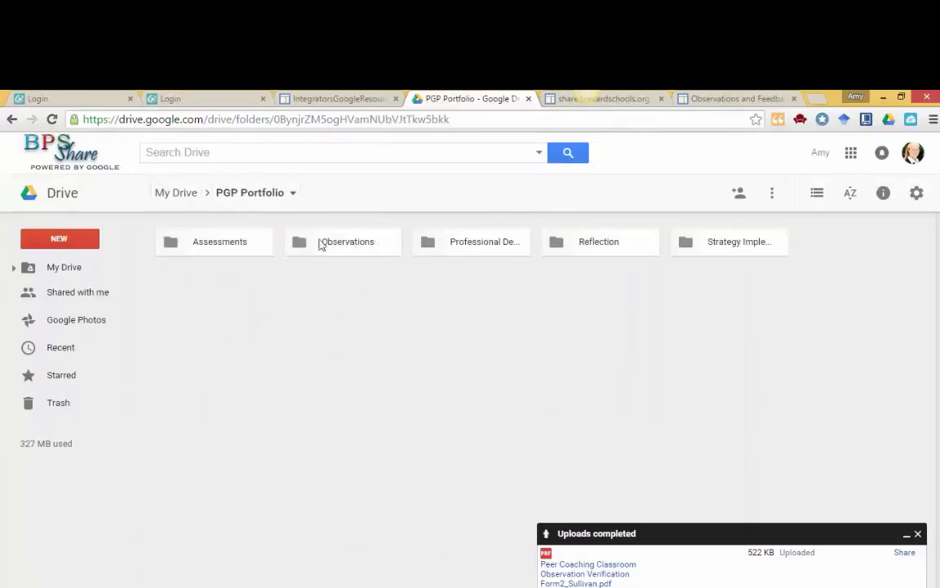
left_click(369, 245)
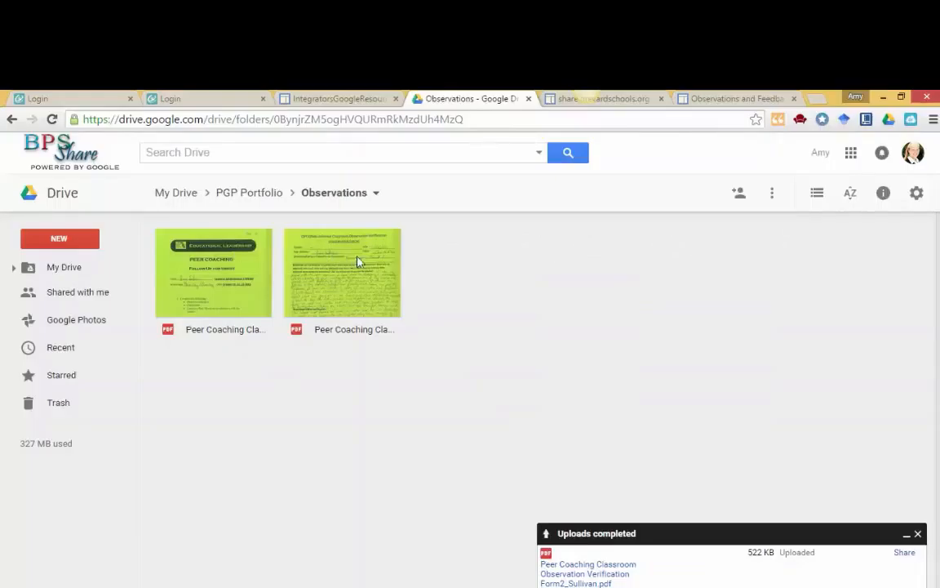
left_click(735, 98)
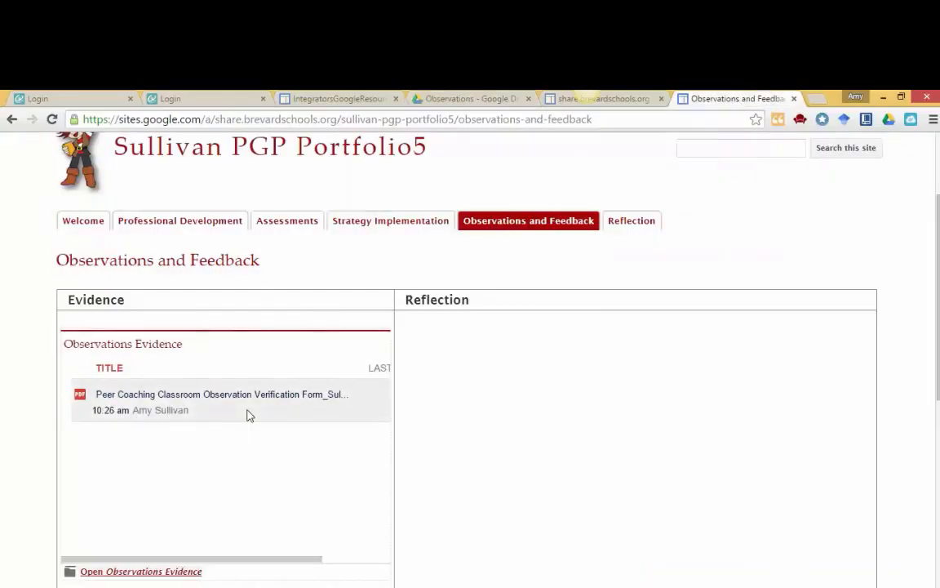
left_click(52, 119)
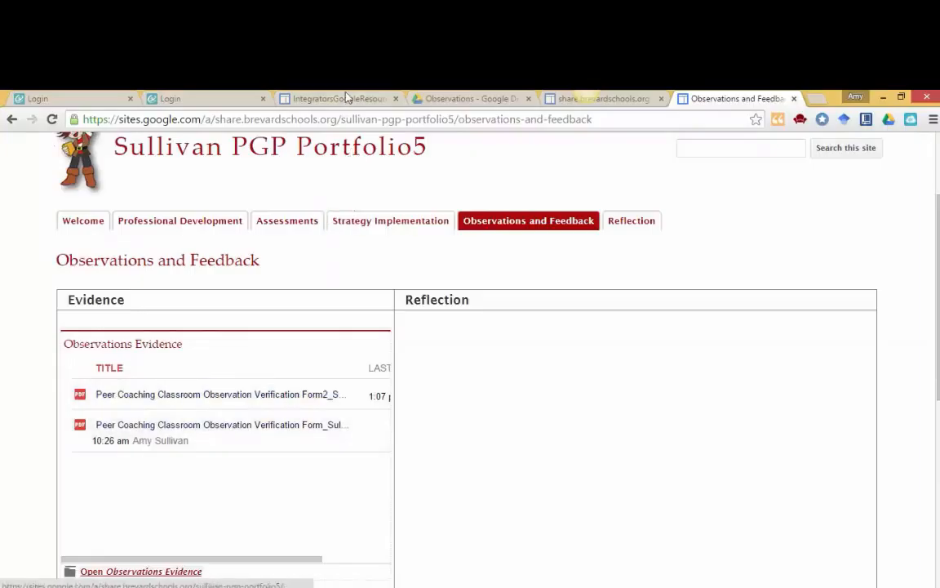
Compare the Observations folder's files in Drive with the site's Observations Evidence list, and save the Observations and Feedback page.
left_click(473, 100)
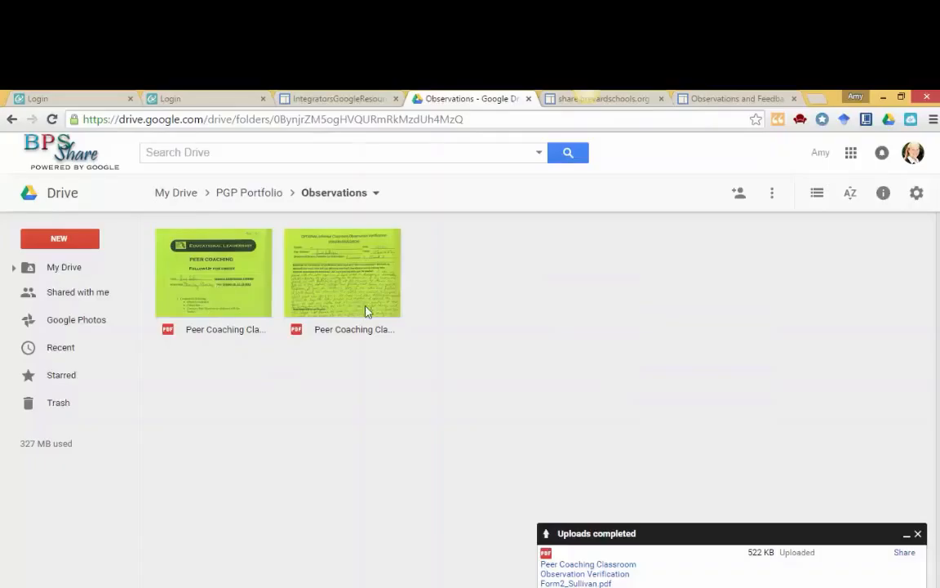
left_click(775, 96)
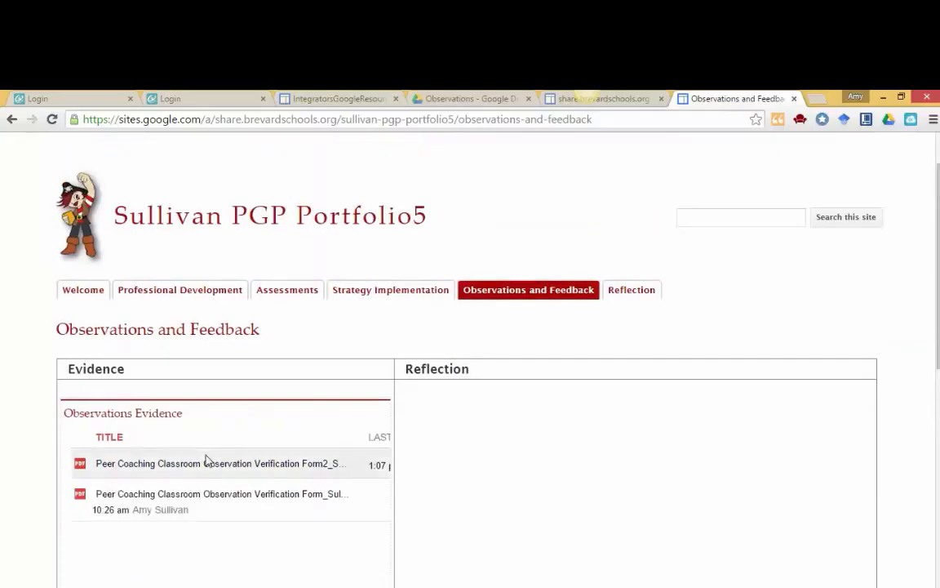
scroll(206, 463, "down", 1)
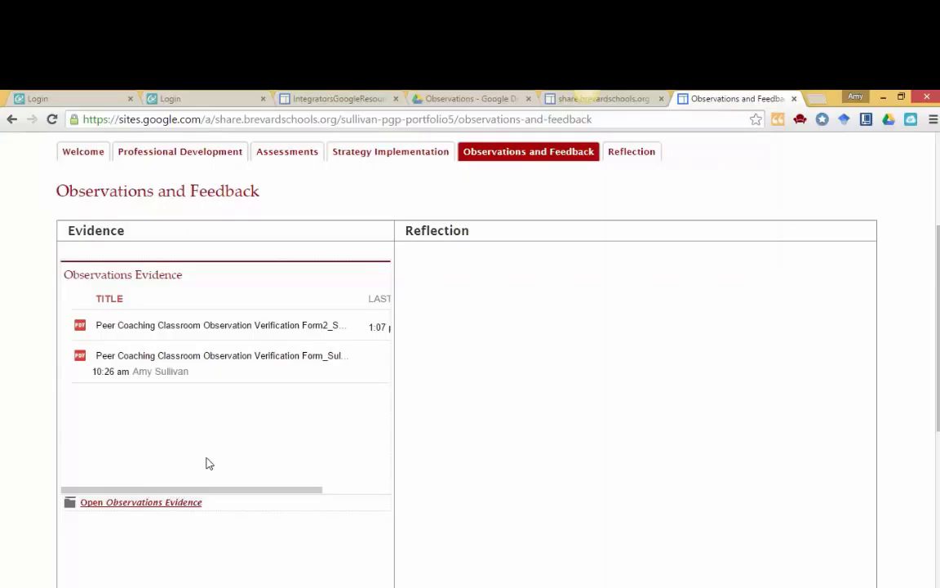
scroll(204, 449, "up", 2)
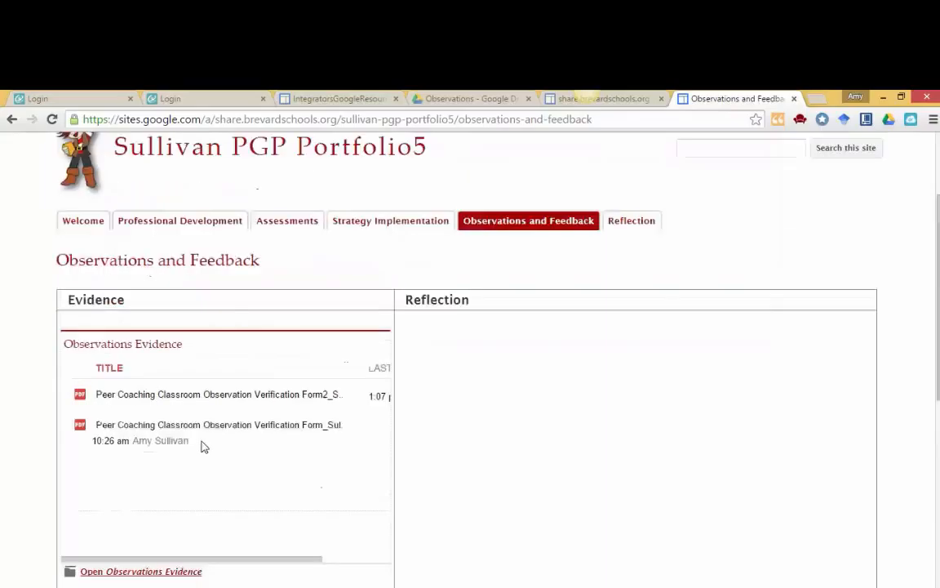
scroll(649, 228, "up", 1)
left_click(812, 145)
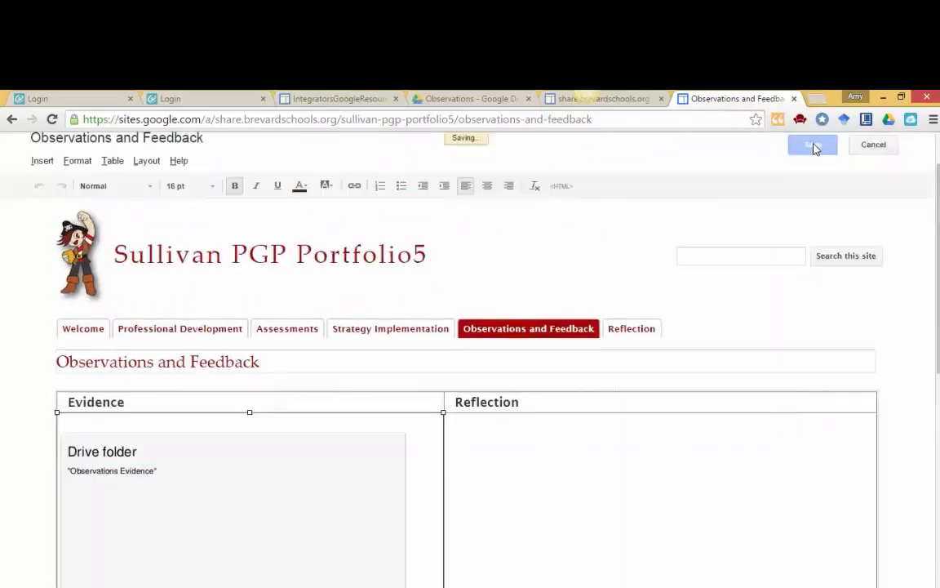